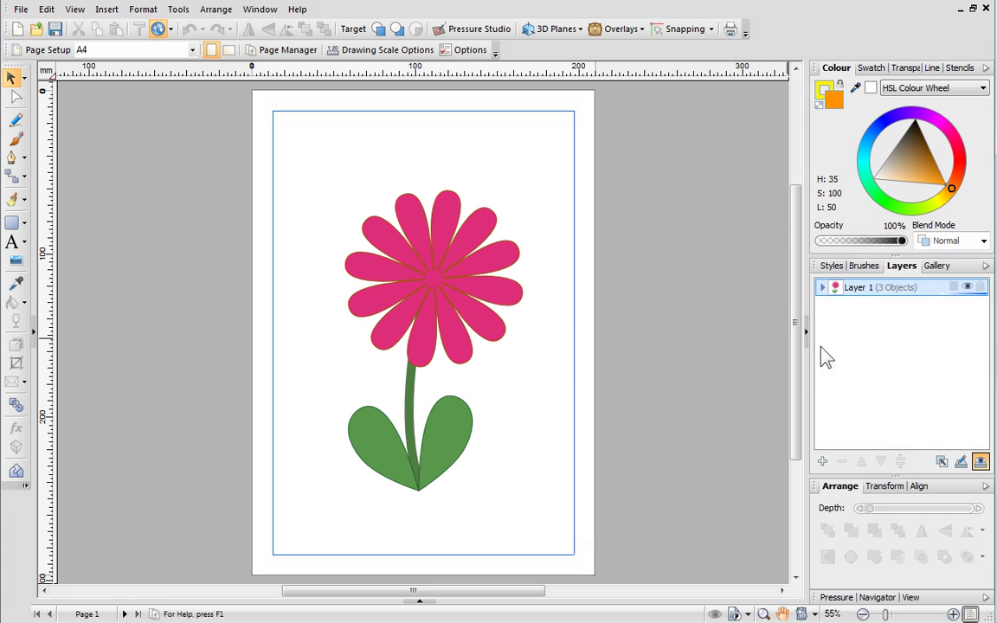
# Step: Draw an orange Quick Ellipse over the pink flower's centre on Layer 1
pyautogui.click(824, 290)
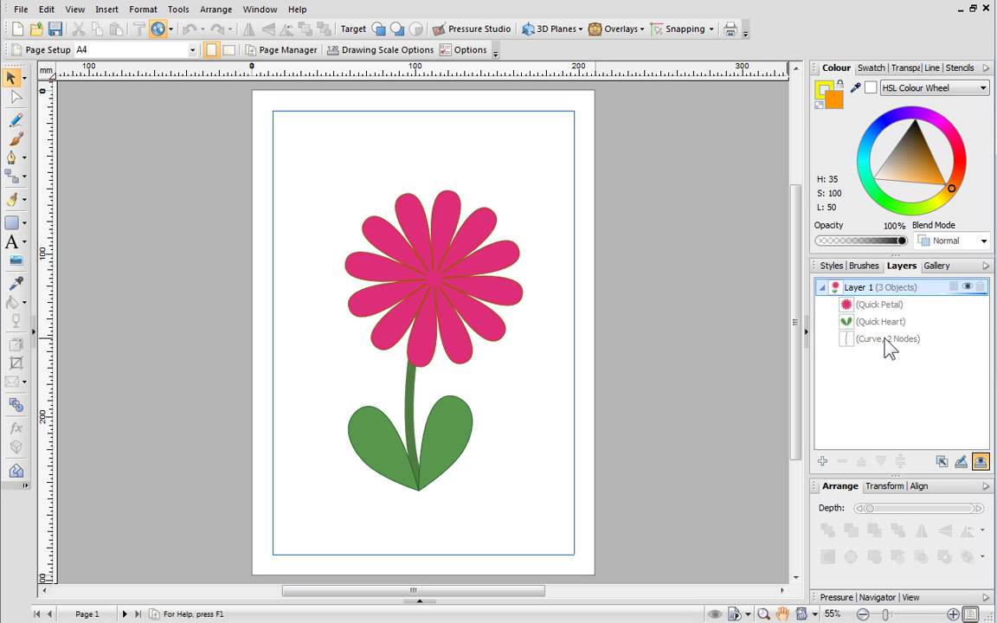
pyautogui.click(24, 224)
pyautogui.click(58, 232)
pyautogui.moveTo(392, 247); pyautogui.dragTo(469, 314)
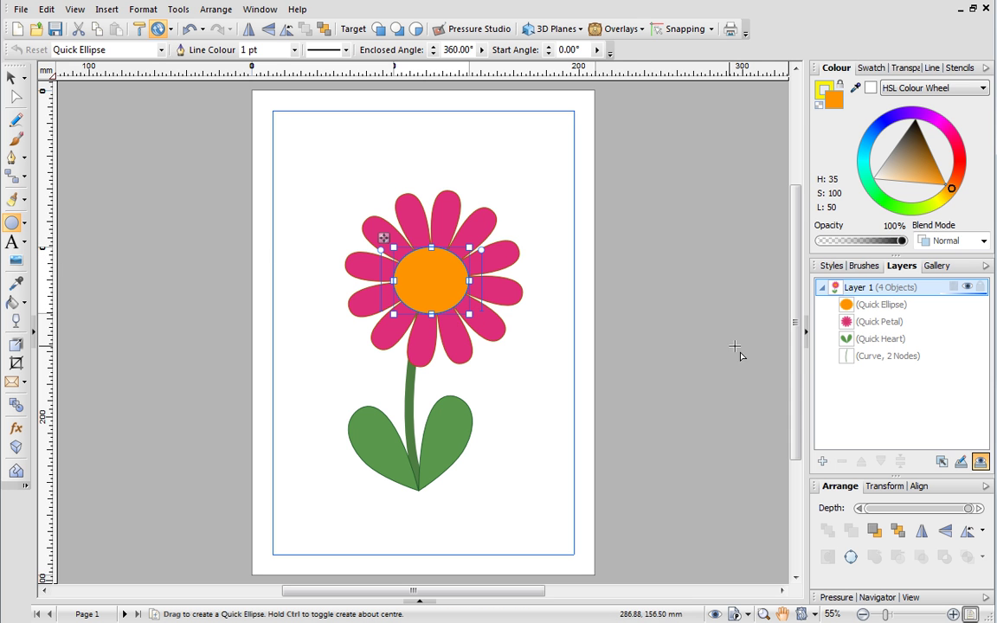
# Step: Move the orange ellipse further back in Layer 1's stacking order, then deselect it
pyautogui.click(885, 314)
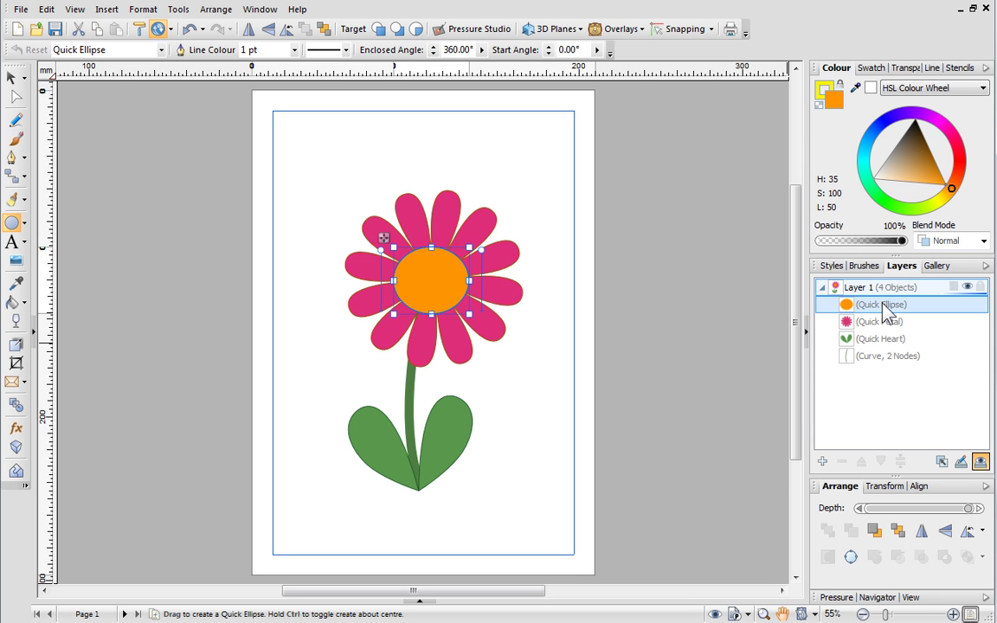
pyautogui.moveTo(885, 313)
pyautogui.mouseDown()
pyautogui.moveTo(891, 339)
pyautogui.moveTo(886, 305)
pyautogui.mouseUp()
pyautogui.moveTo(970, 511)
pyautogui.mouseDown()
pyautogui.moveTo(909, 514)
pyautogui.moveTo(973, 517)
pyautogui.mouseUp()
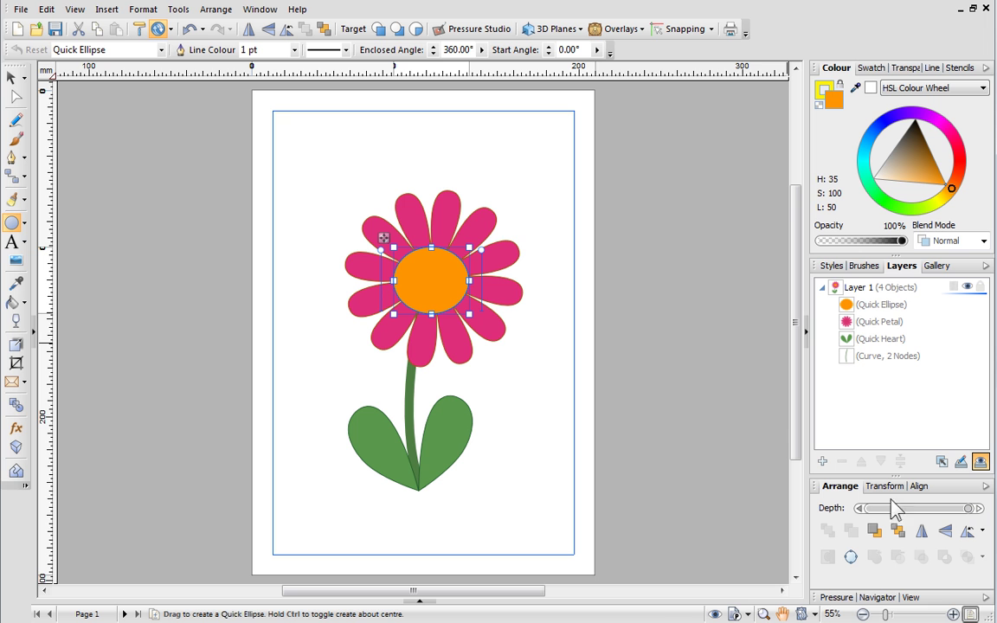
pyautogui.click(13, 80)
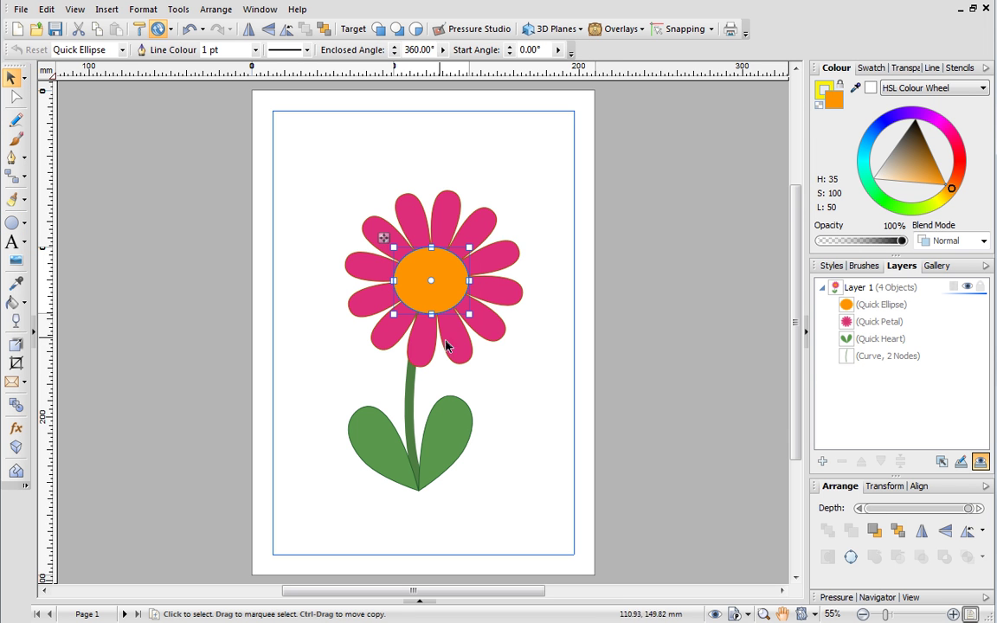
pyautogui.click(494, 374)
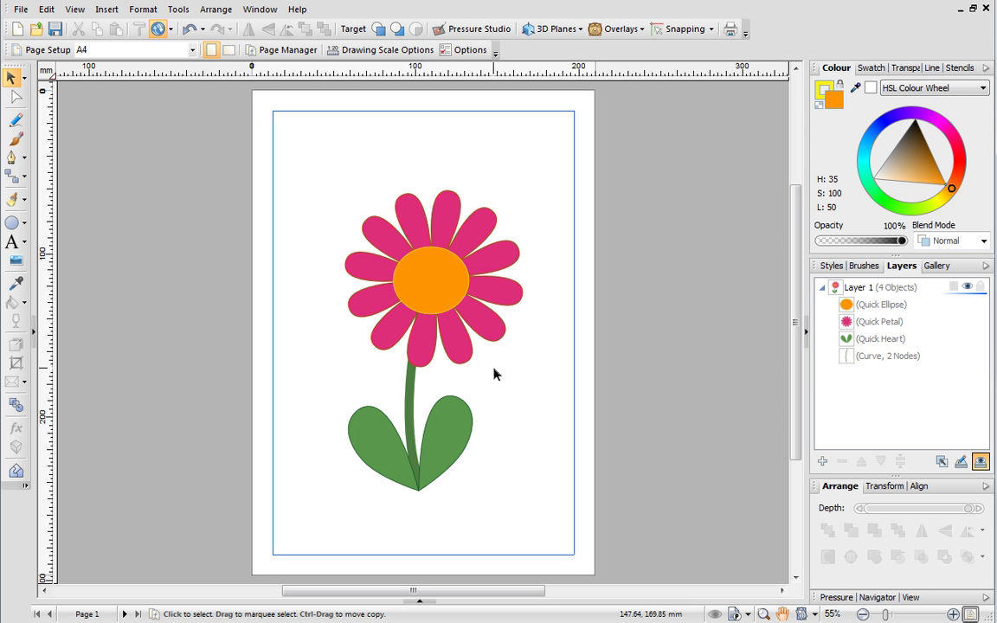
# Step: Add Layer 2 and place the Bumblebee clip-art from the gallery beside the flower
pyautogui.click(820, 462)
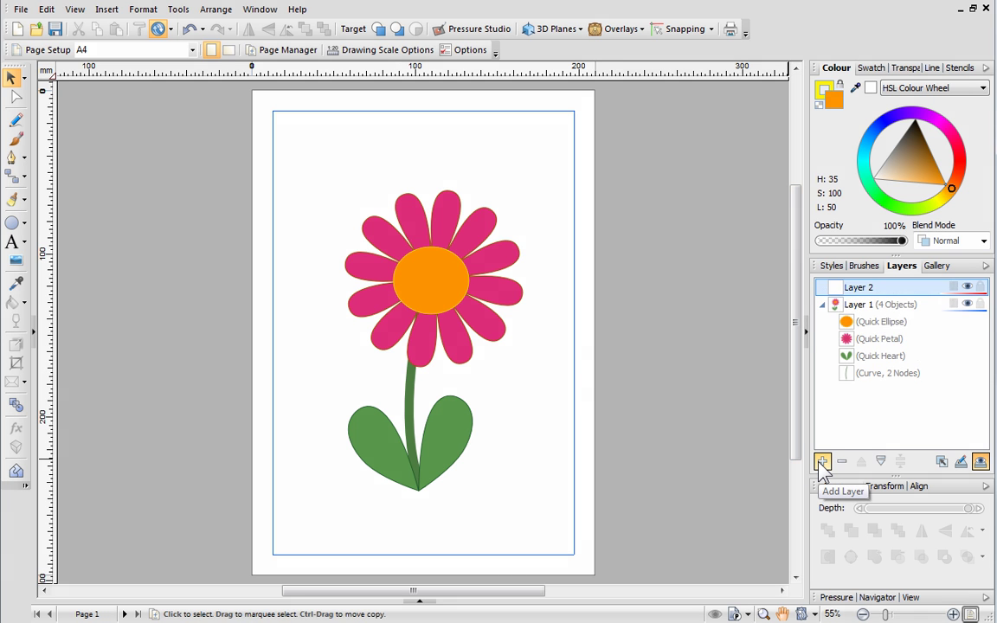
pyautogui.click(937, 266)
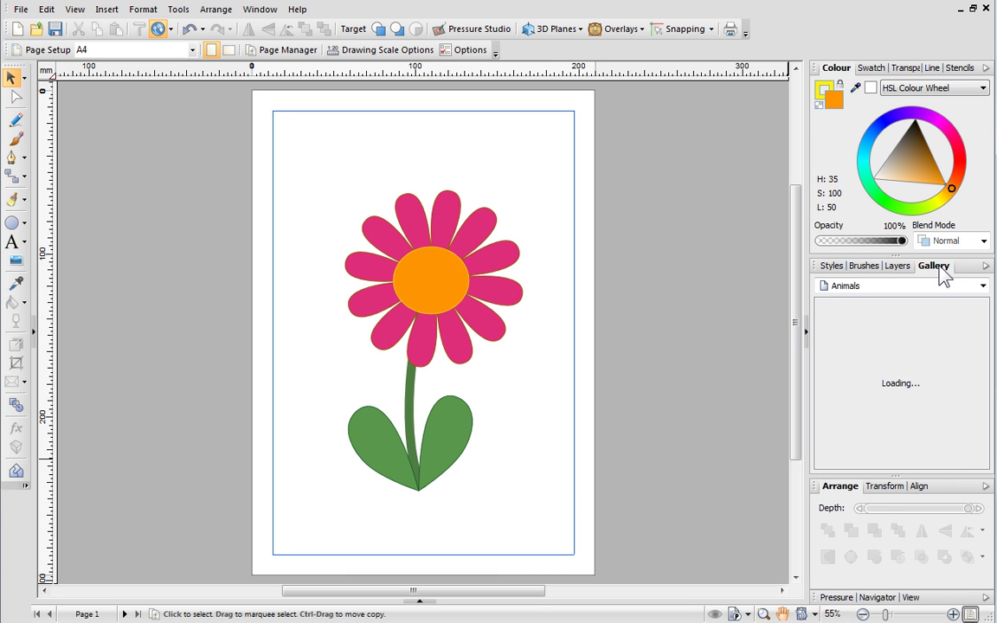
pyautogui.moveTo(894, 320); pyautogui.dragTo(311, 231)
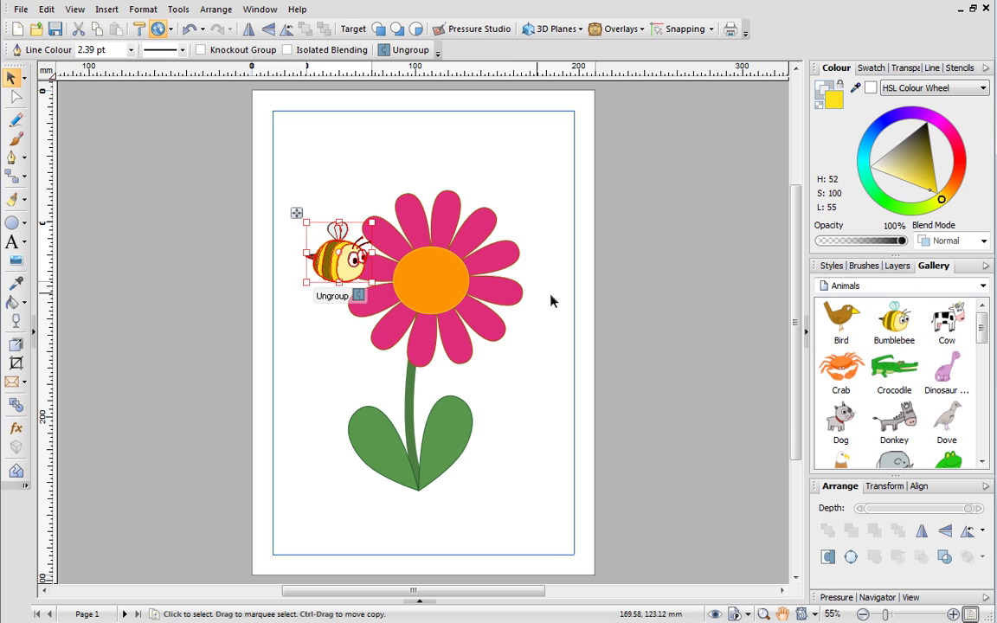
pyautogui.click(900, 266)
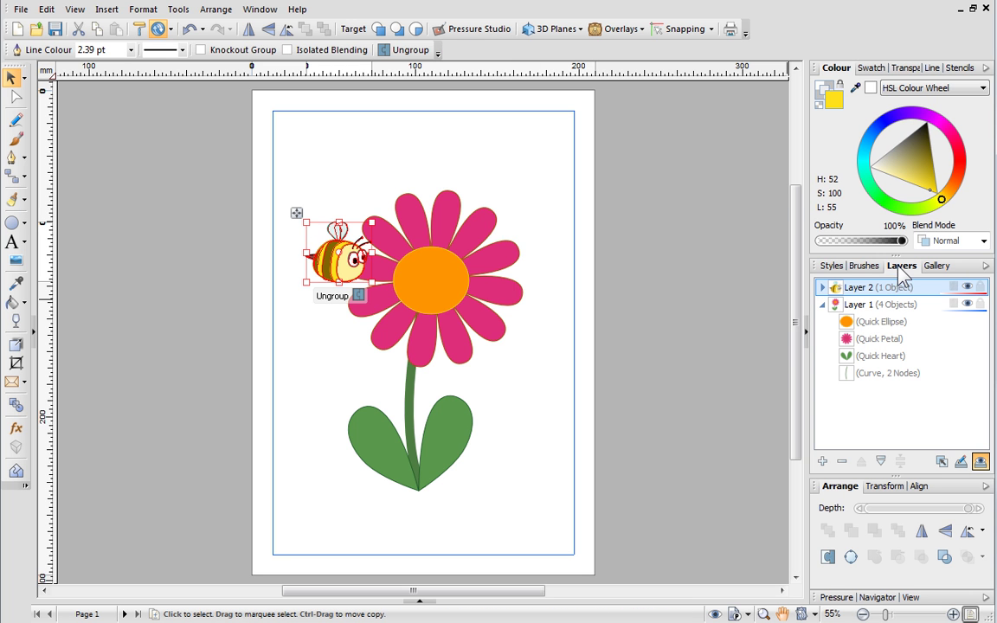
pyautogui.click(443, 291)
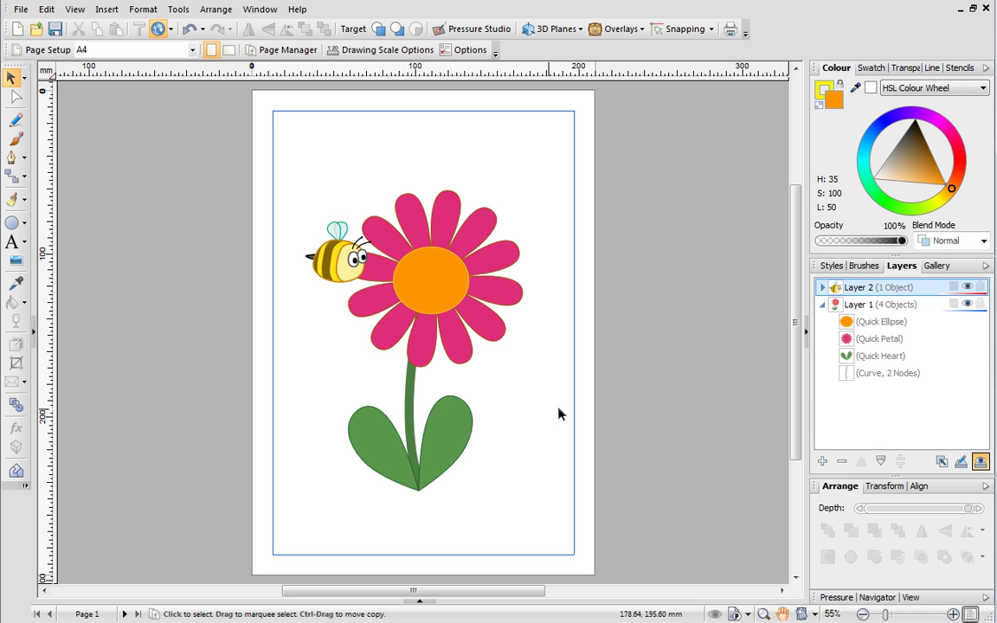
# Step: Make Layer 1 current and select its petal shape, green leaves and stem curve
pyautogui.click(857, 306)
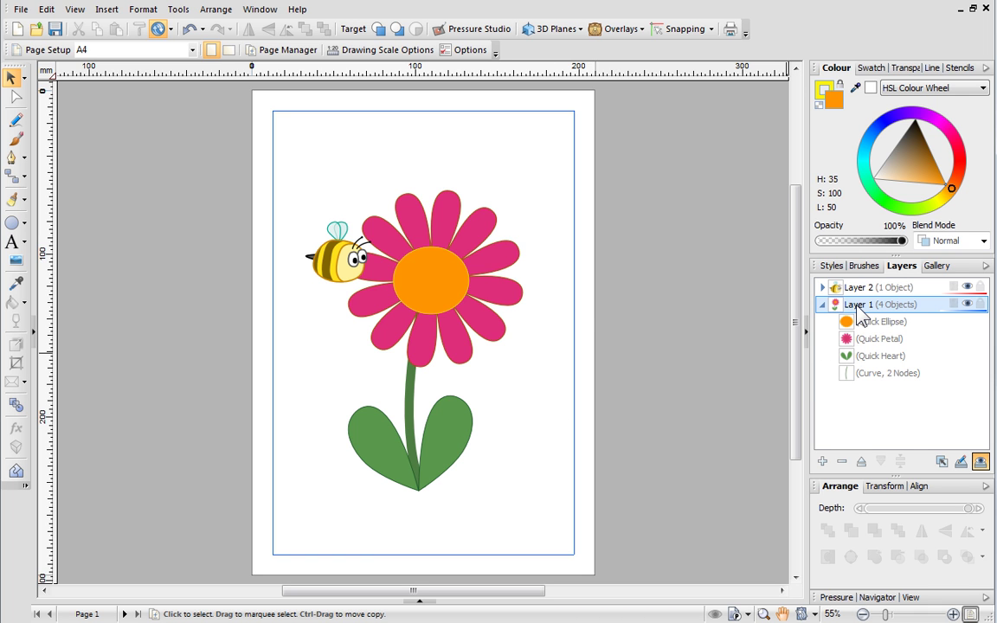
pyautogui.click(492, 276)
pyautogui.click(446, 426)
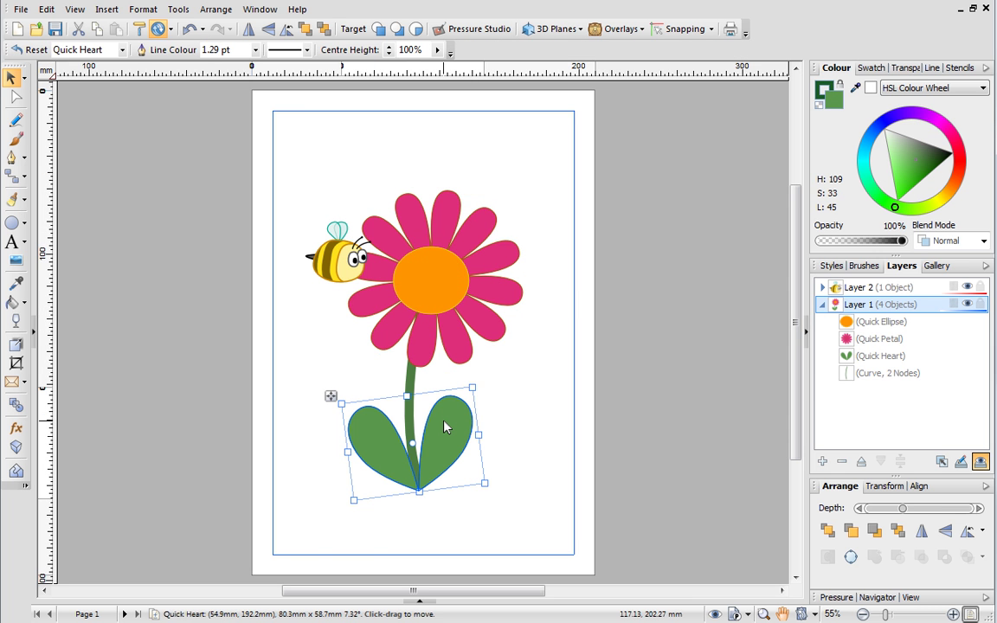
pyautogui.click(408, 382)
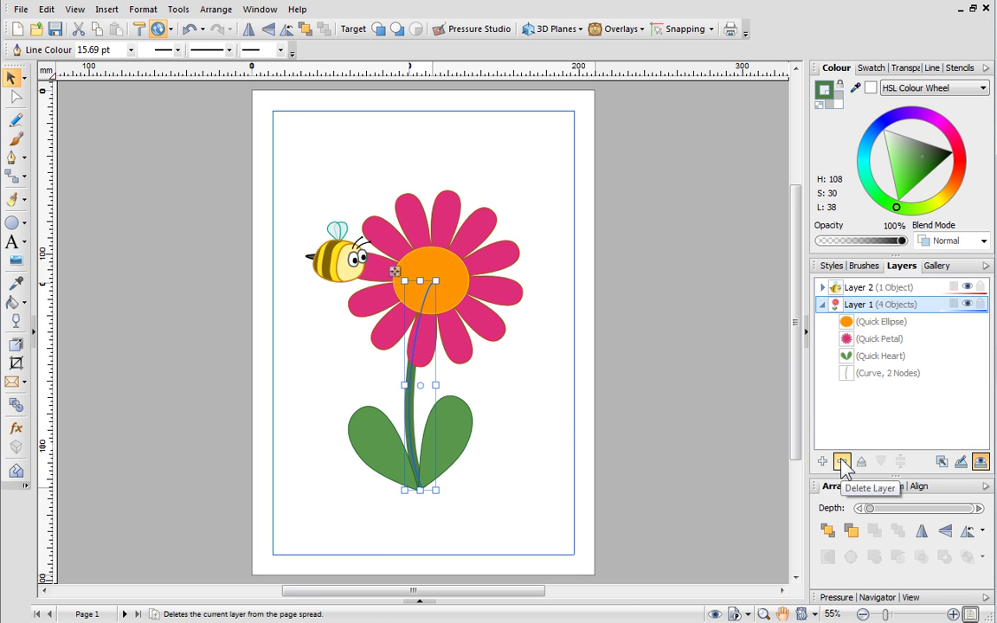
# Step: Inspect the Vector Shapes - Base layer, then open the Art: Knight vs Dragon sample design
pyautogui.click(493, 377)
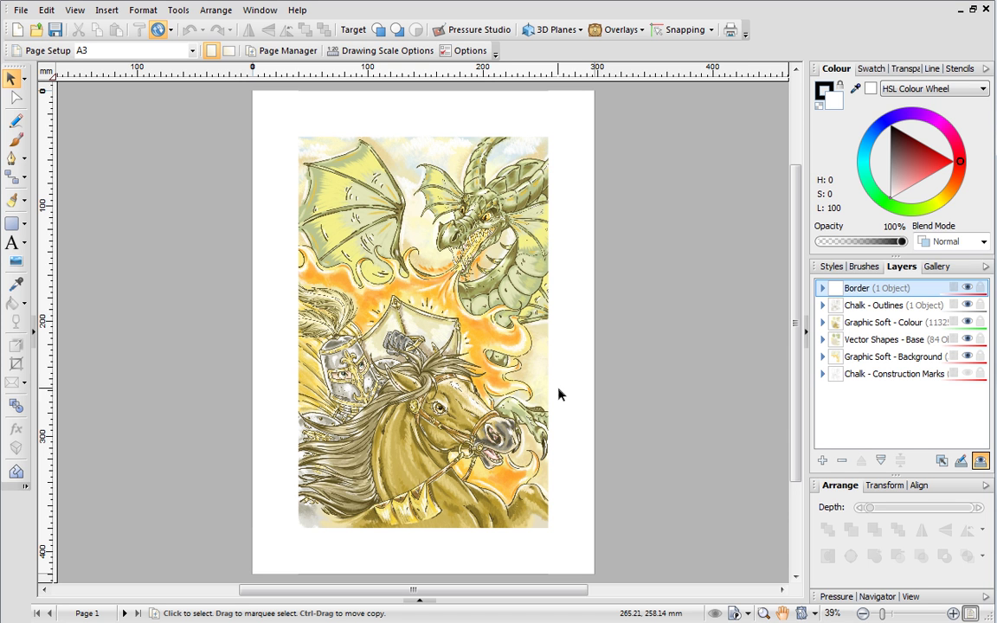
pyautogui.click(823, 342)
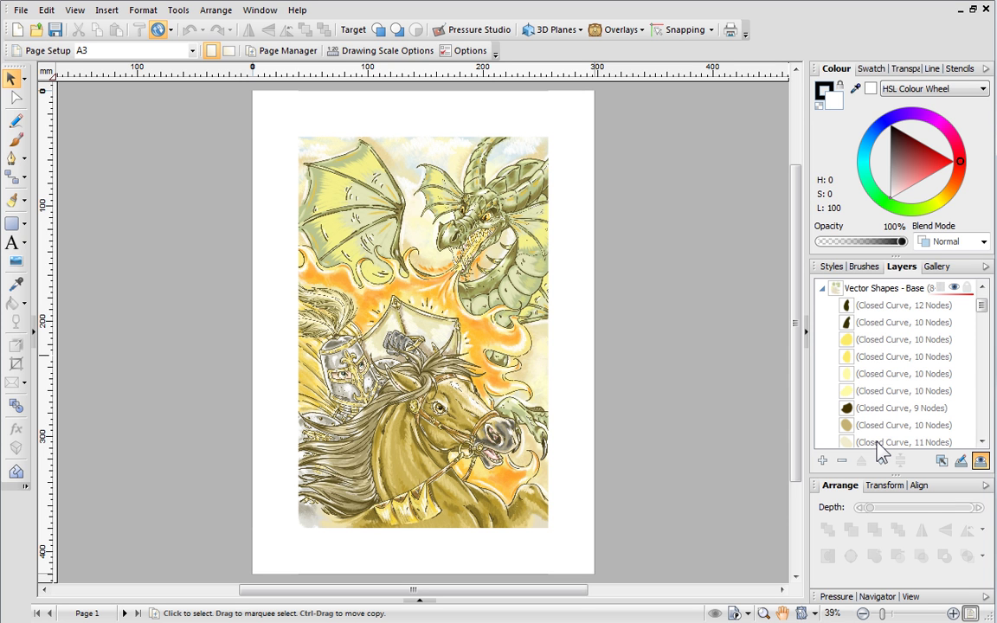
pyautogui.moveTo(849, 346)
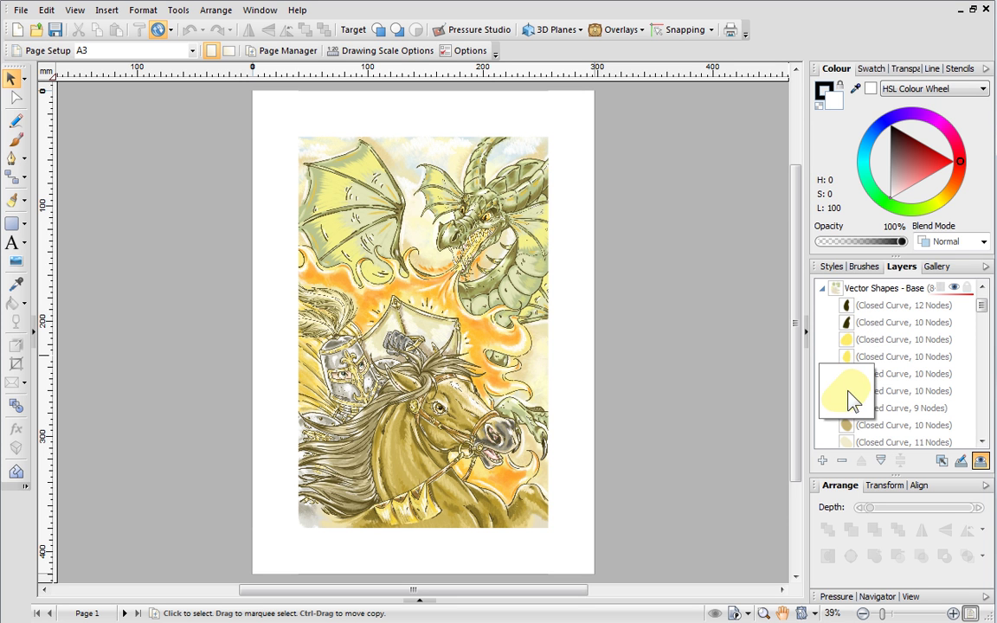
pyautogui.click(822, 289)
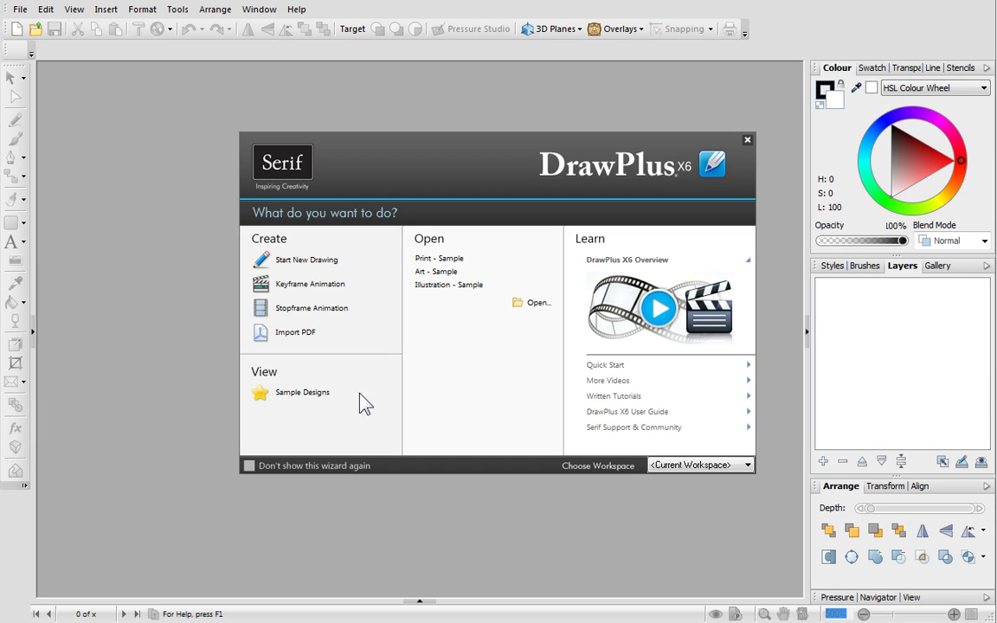
pyautogui.click(317, 396)
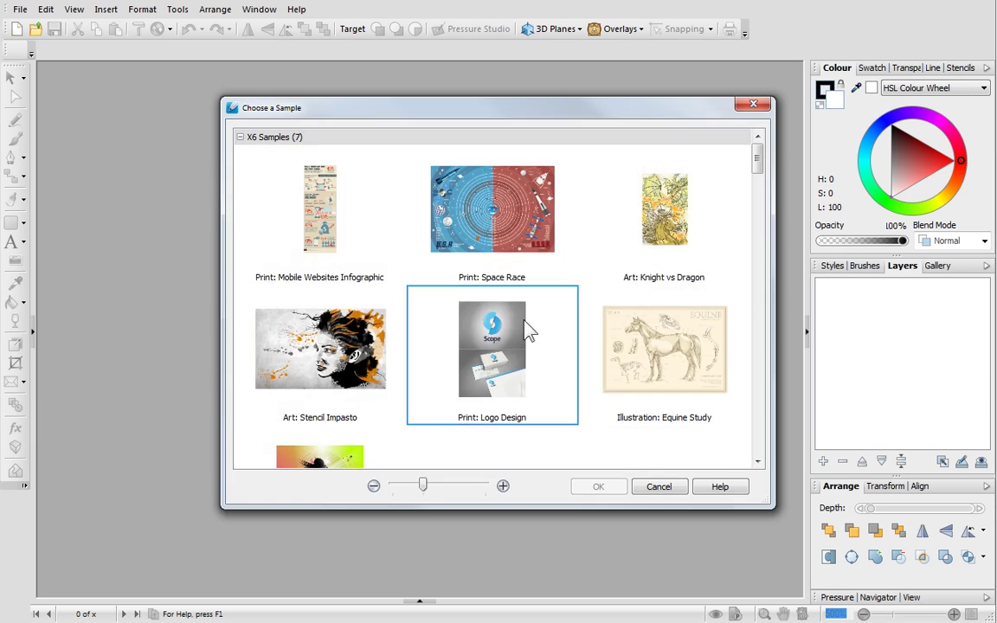
pyautogui.doubleClick(623, 240)
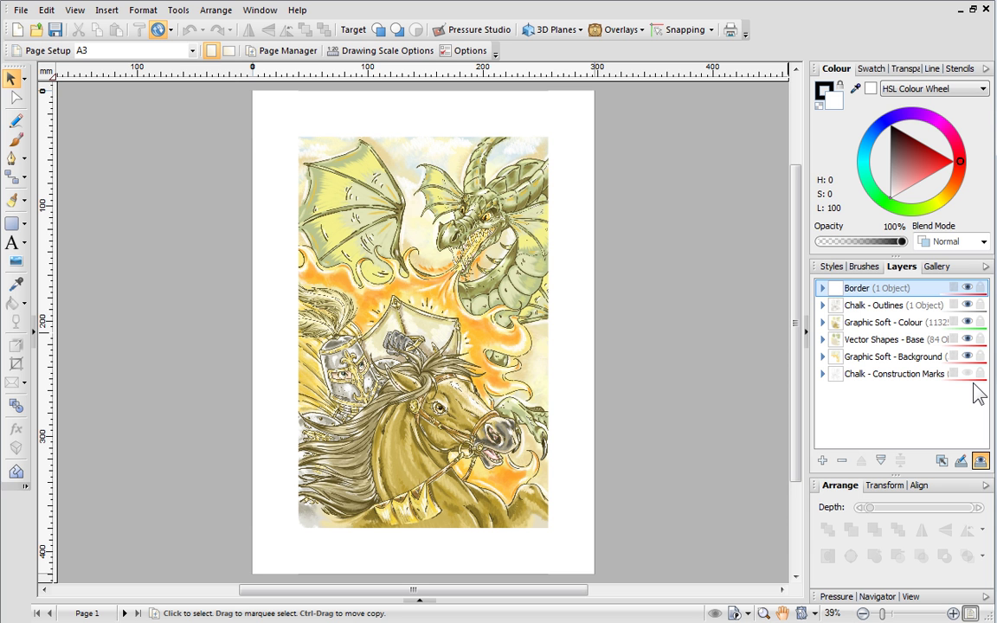
pyautogui.click(823, 323)
pyautogui.moveTo(984, 305); pyautogui.dragTo(984, 397)
pyautogui.click(887, 339)
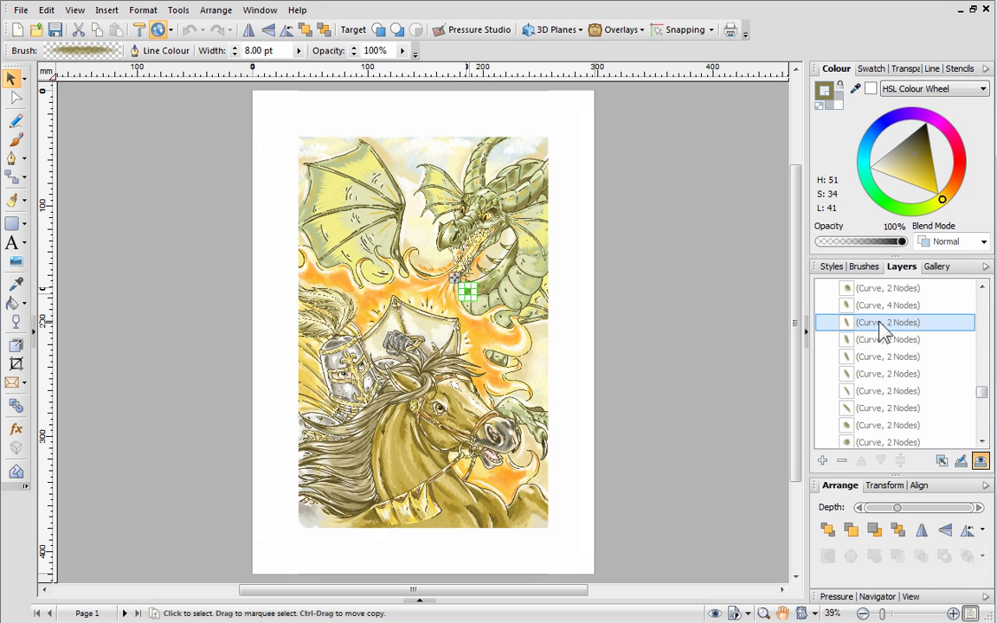
pyautogui.click(883, 357)
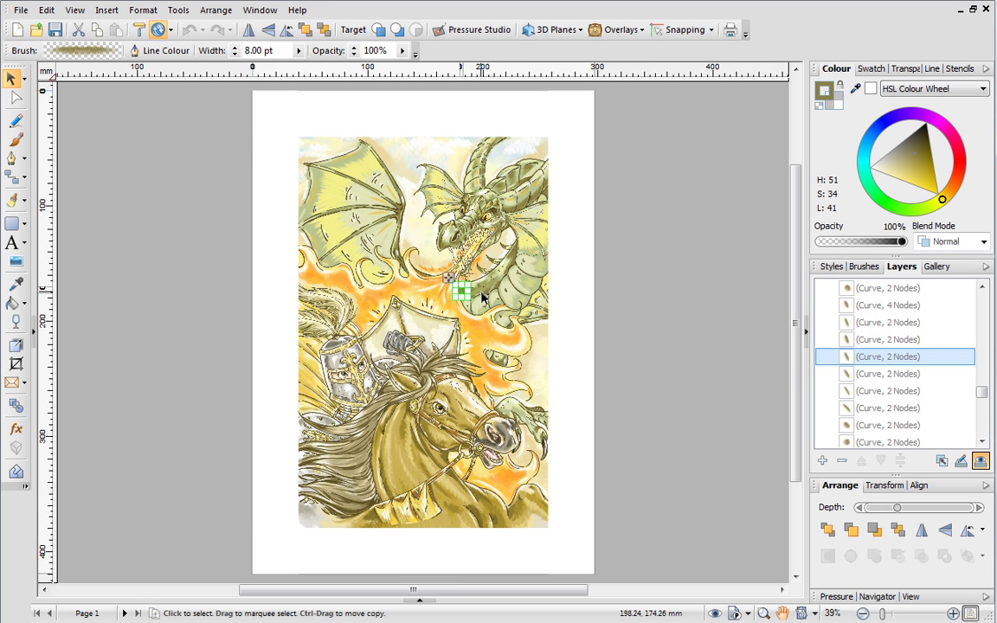
pyautogui.moveTo(982, 394); pyautogui.dragTo(983, 298)
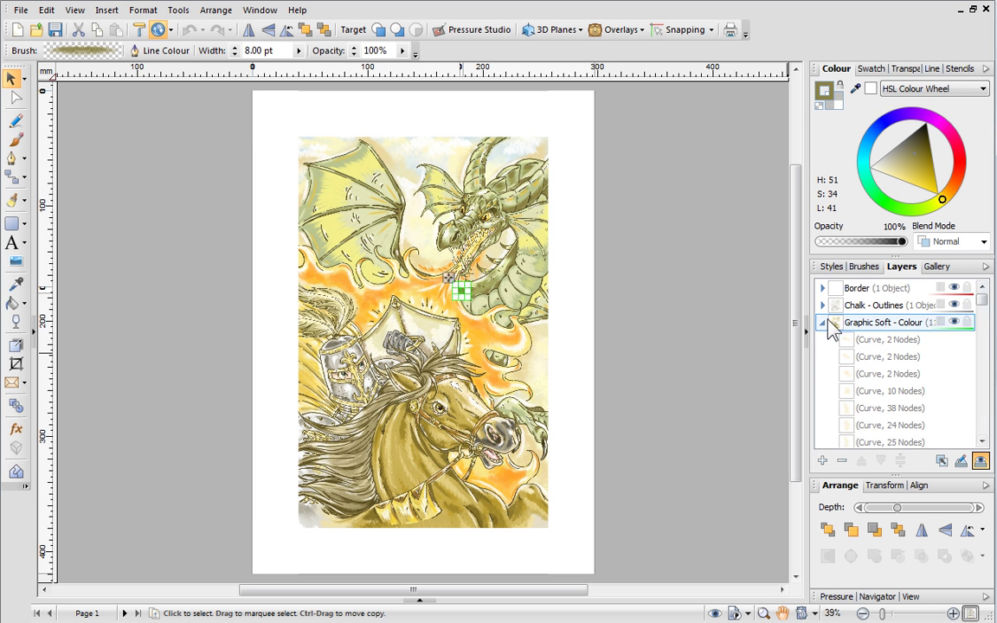
pyautogui.click(823, 322)
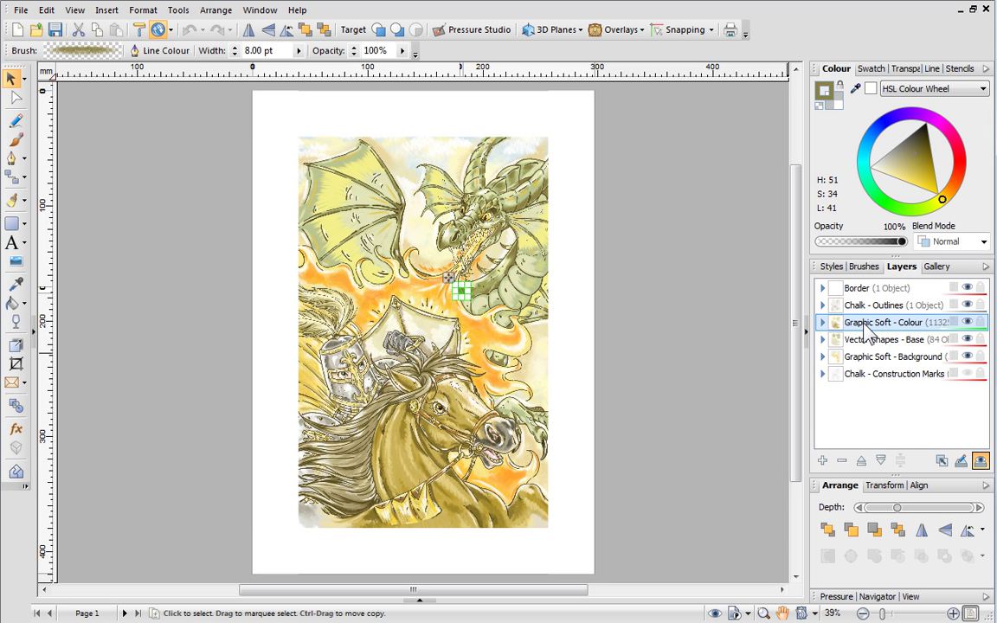
pyautogui.click(862, 462)
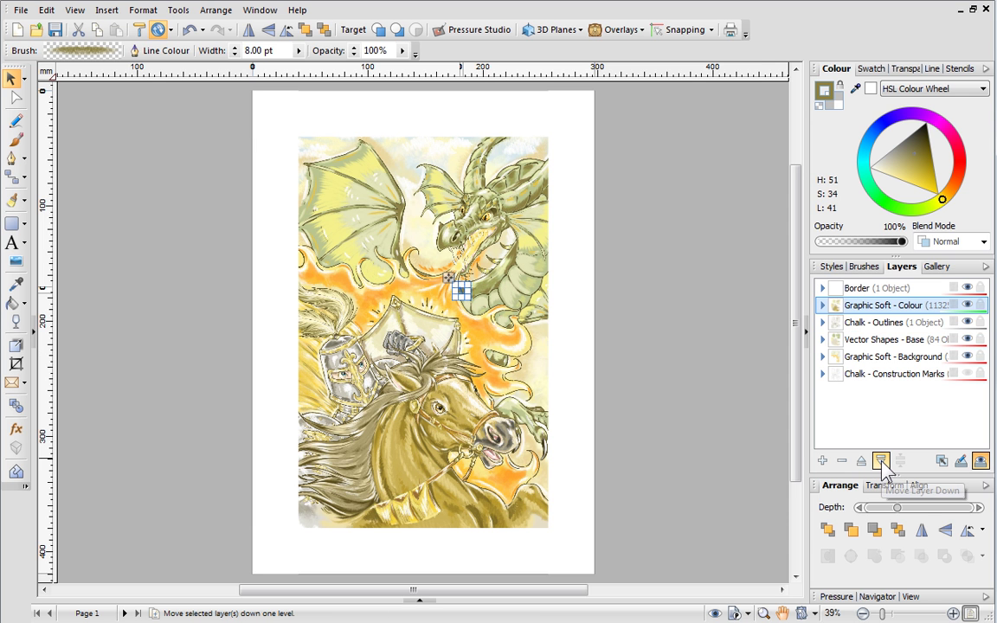
pyautogui.click(882, 464)
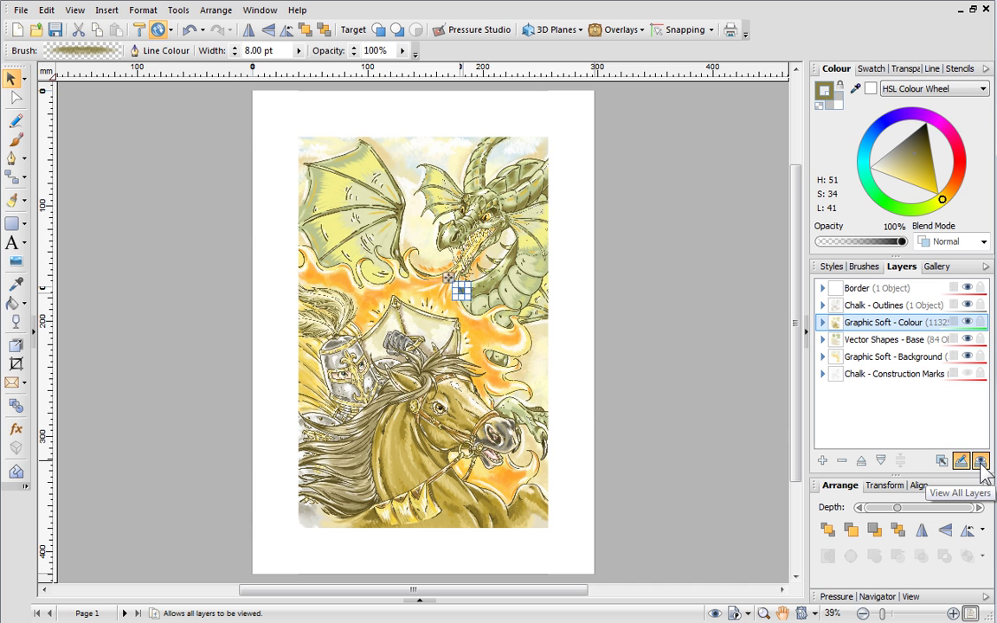
pyautogui.click(981, 465)
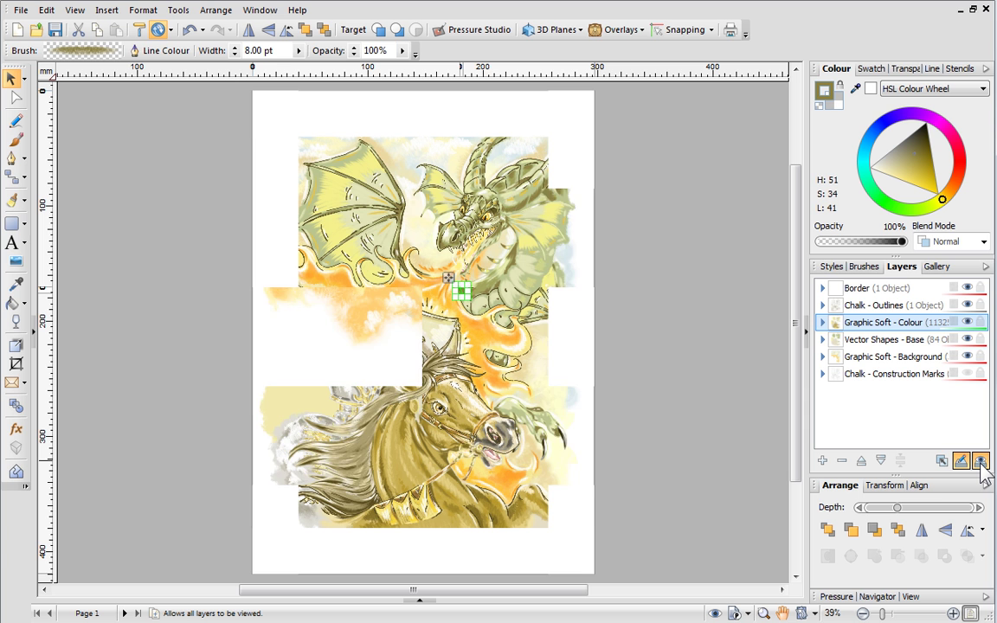
pyautogui.click(890, 360)
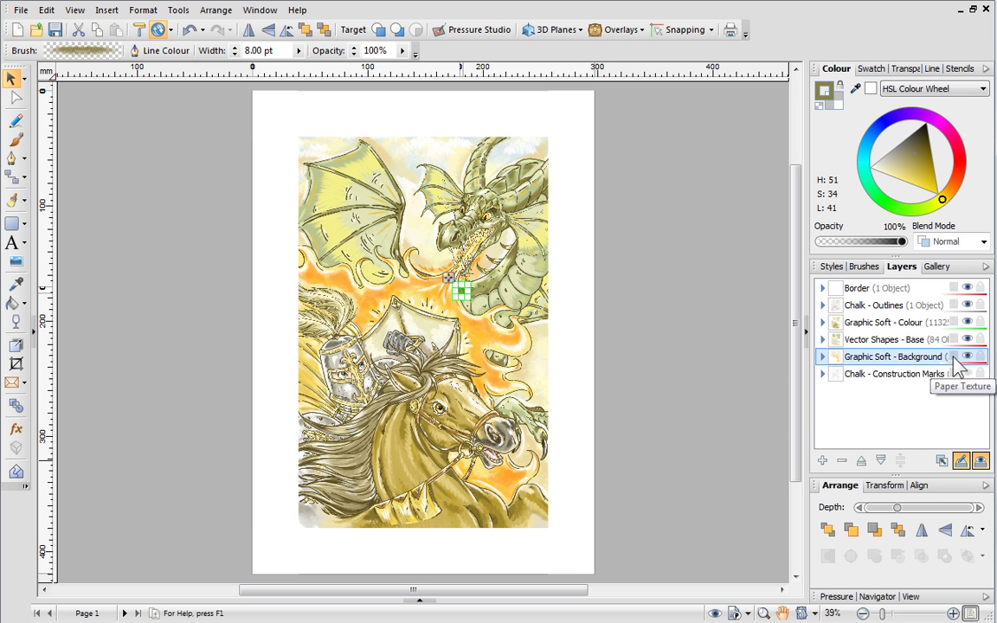
# Step: Browse Marble paper textures, toggle the Graphic Soft - Background layer's visibility, then lock it
pyautogui.click(955, 358)
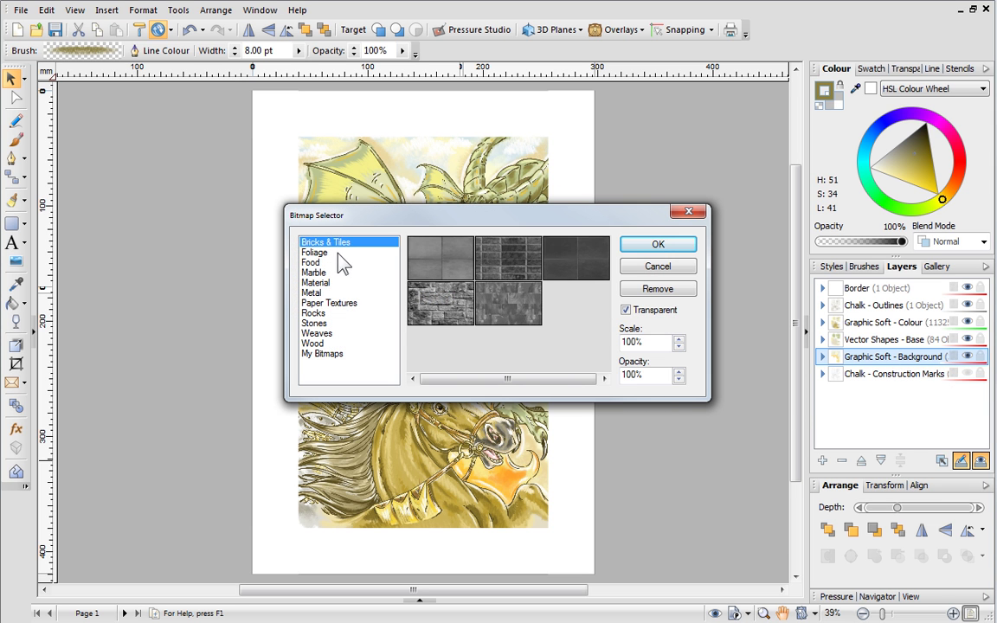
pyautogui.click(336, 273)
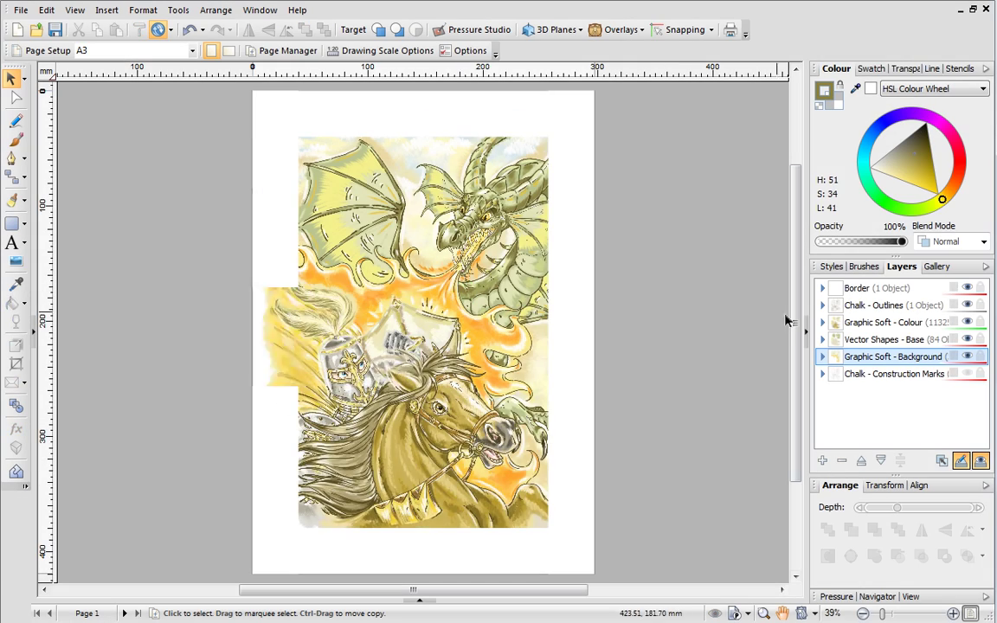
pyautogui.click(969, 356)
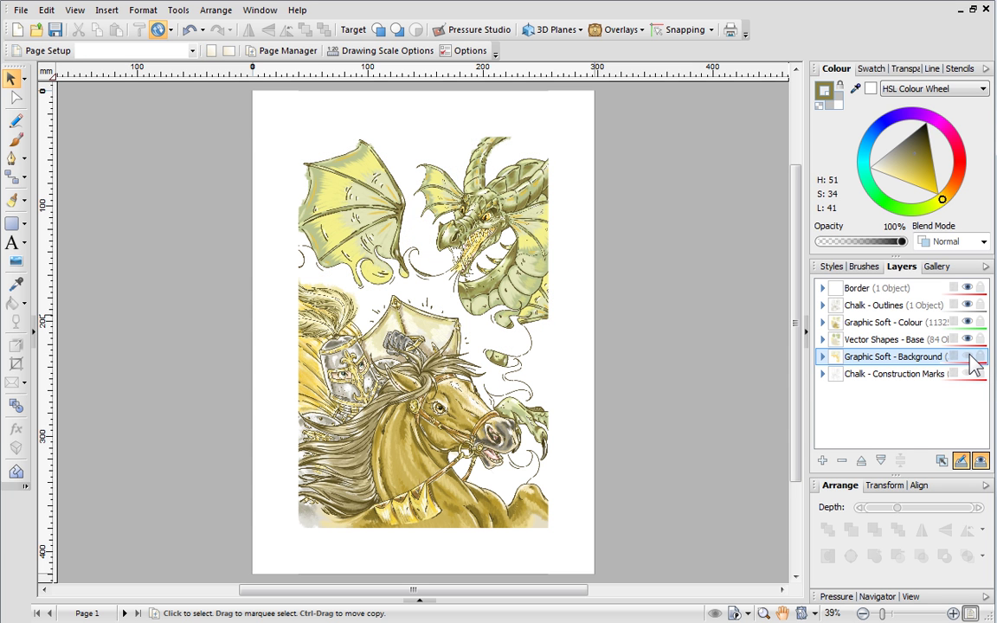
pyautogui.click(969, 357)
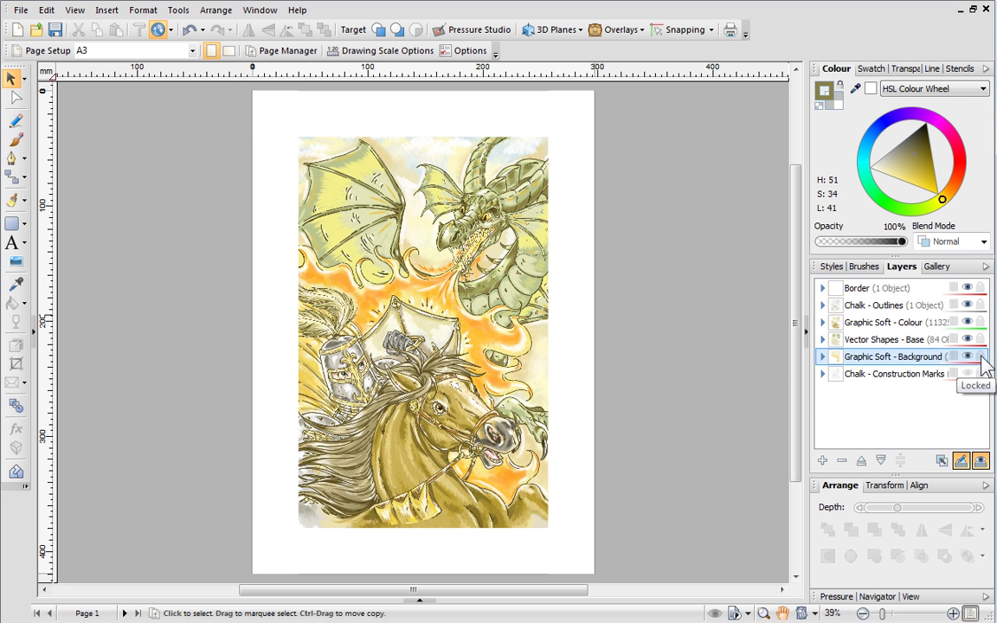
pyautogui.click(981, 357)
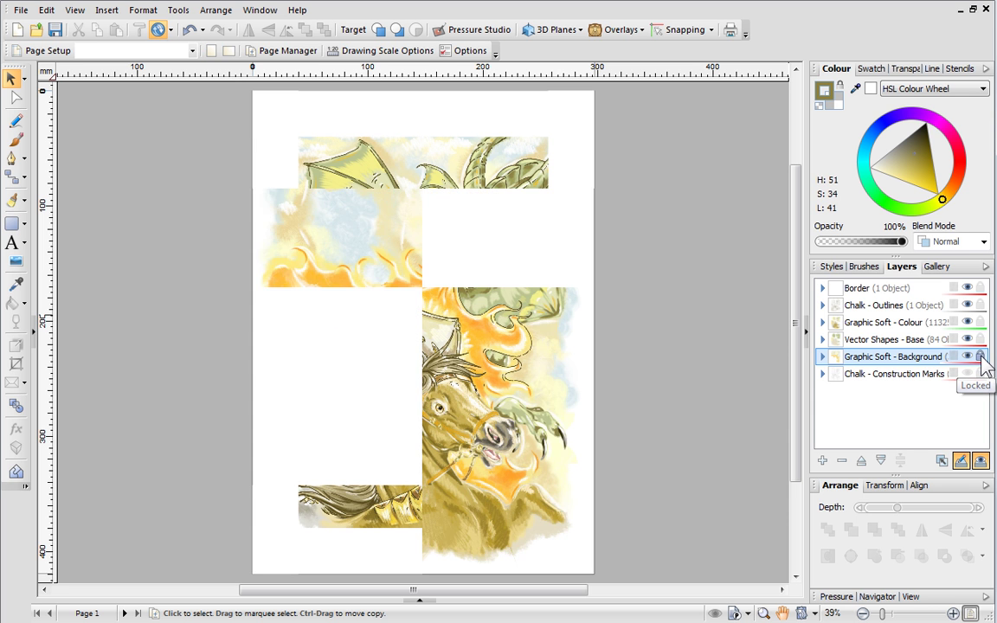